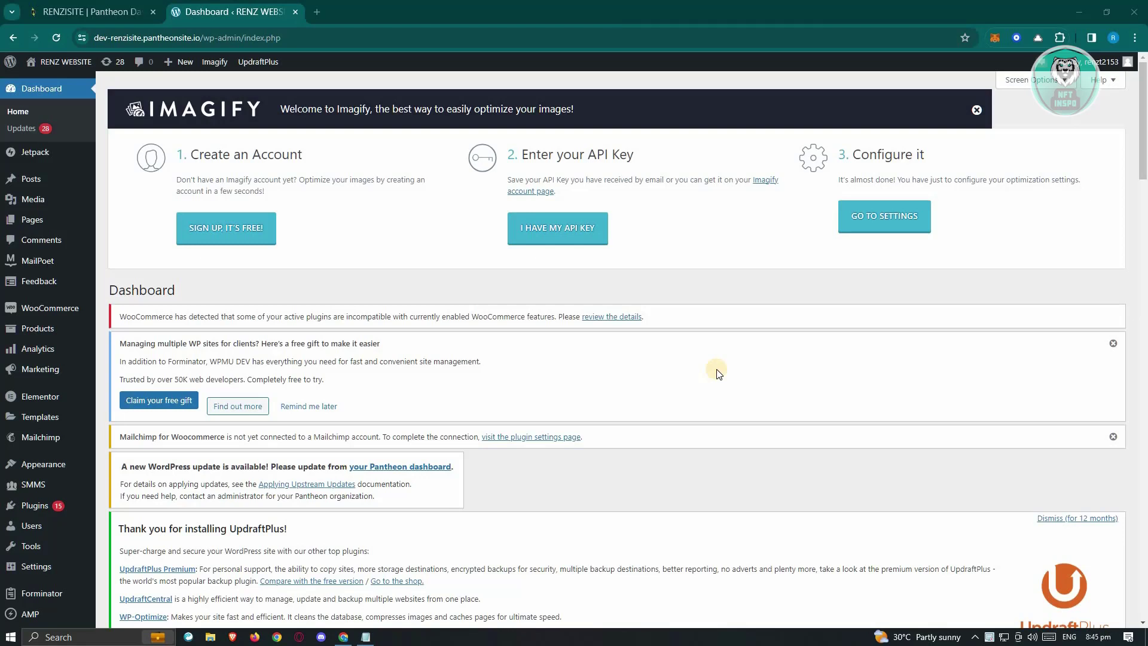
# Preview the draft Refund and Returns Policy page from the All Pages list
pyautogui.click(41, 224)
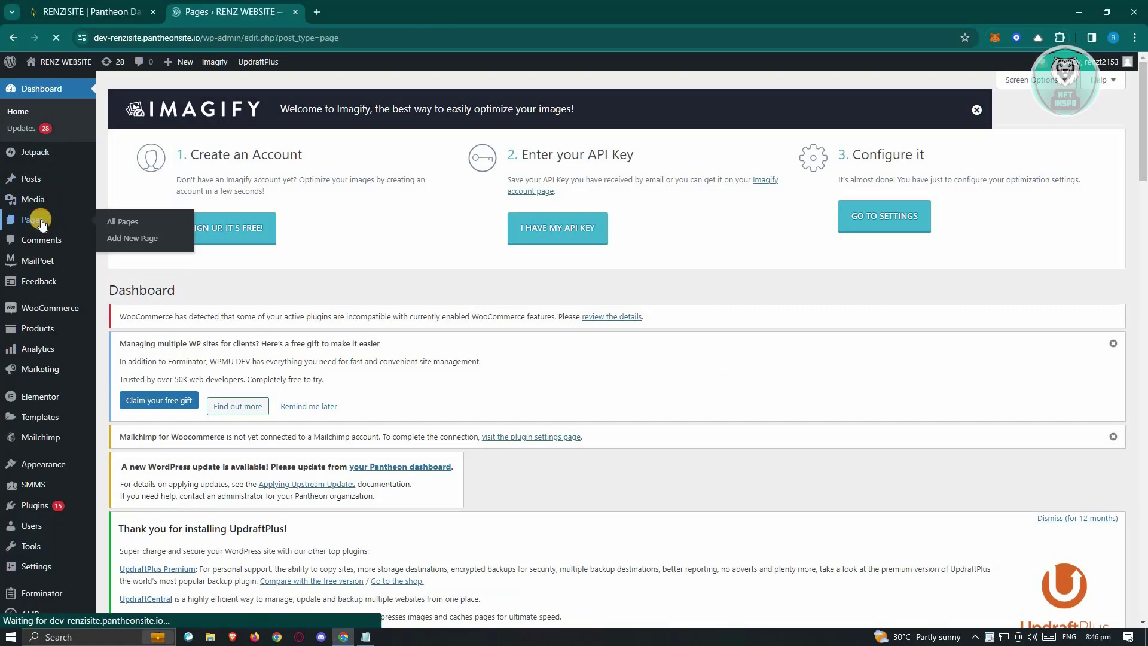
pyautogui.scroll(-3, 579, 436)
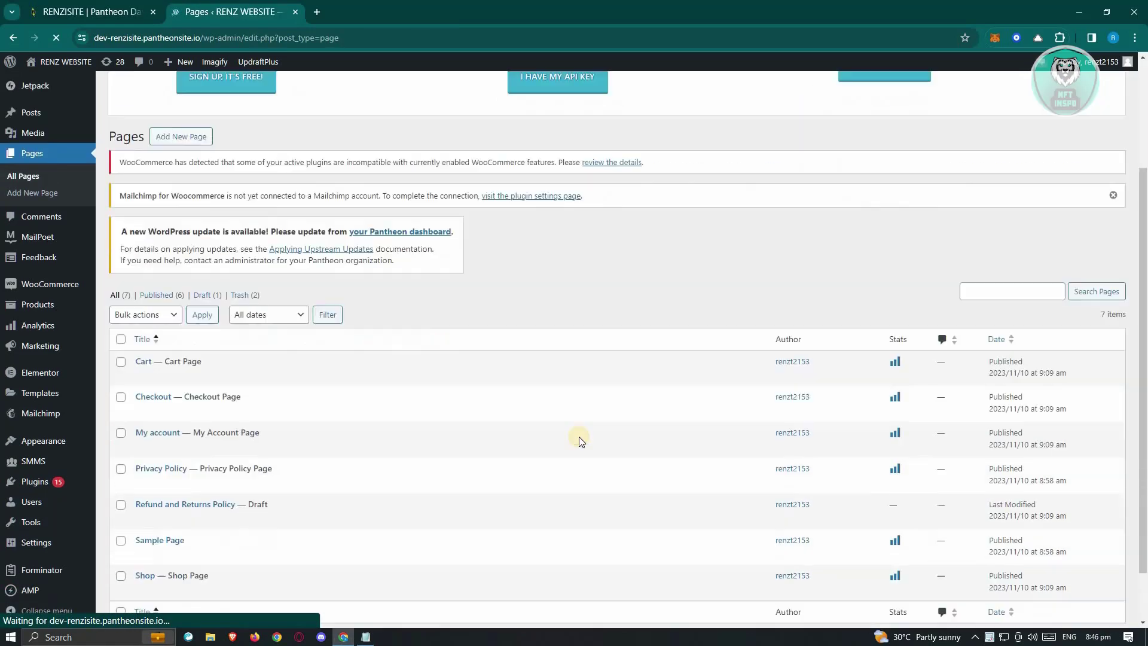
pyautogui.scroll(-1, 342, 354)
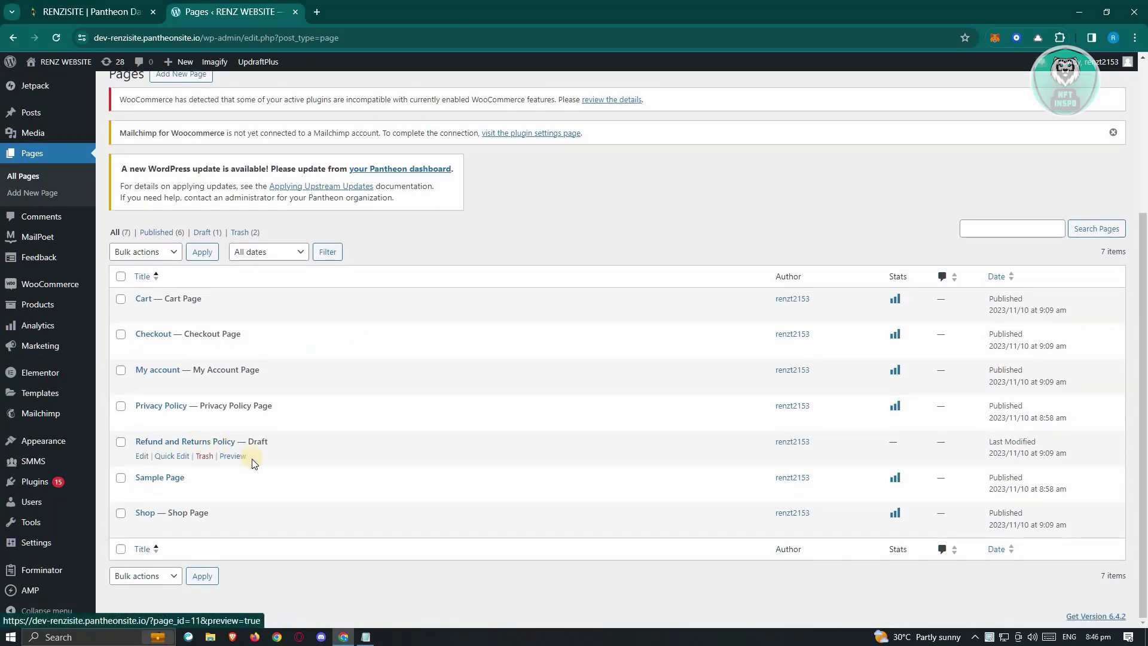
pyautogui.click(234, 458)
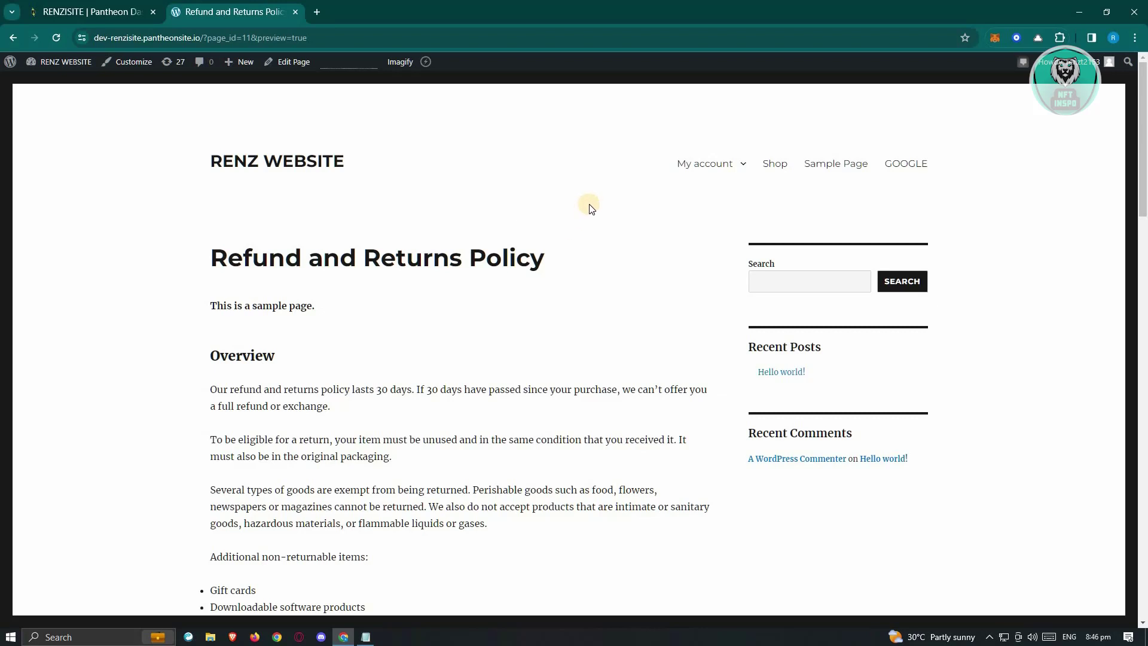
# Inspect the preview in DevTools and select the body element to reveal its page-id-11 class
pyautogui.rightClick(127, 336)
pyautogui.scroll(-1, 272, 299)
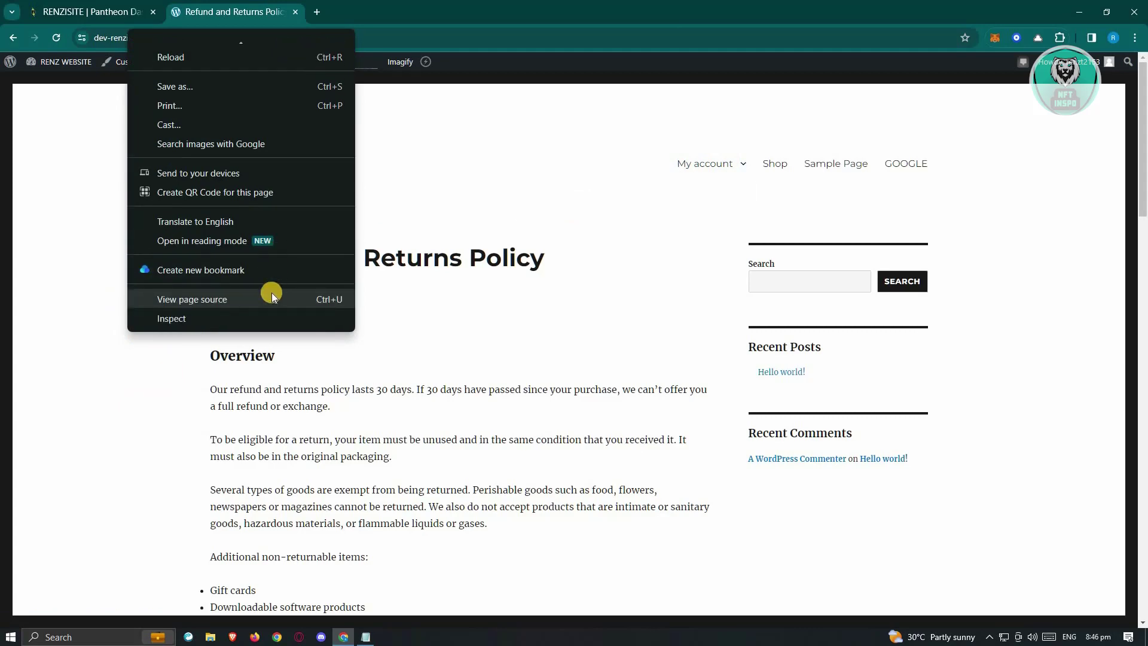
pyautogui.click(189, 318)
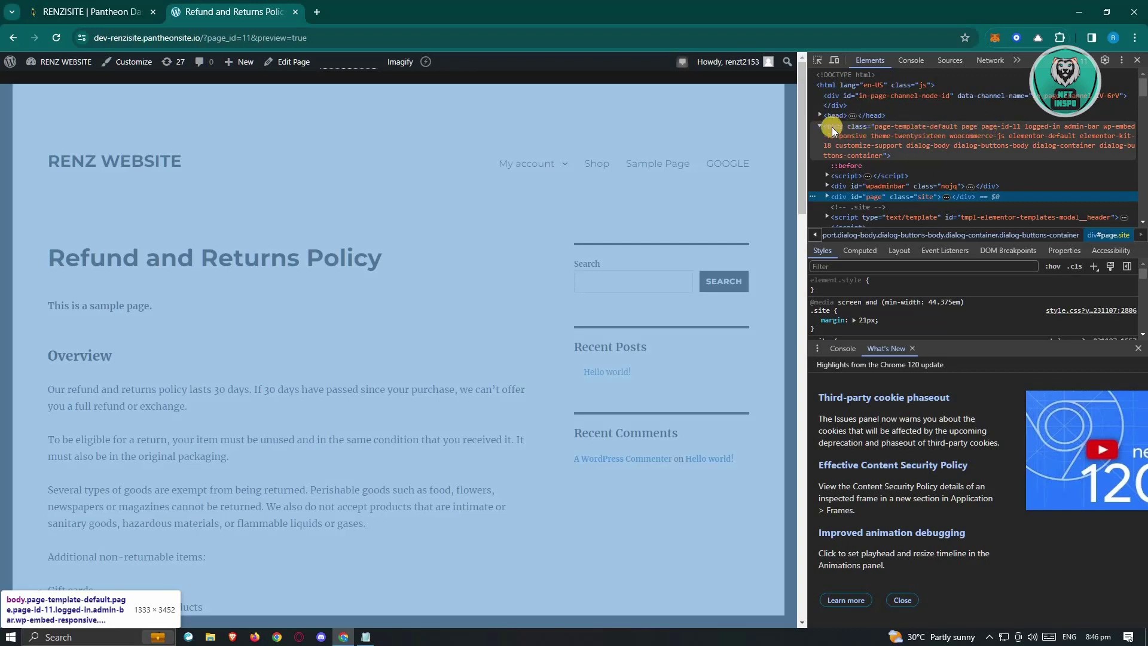
pyautogui.click(983, 125)
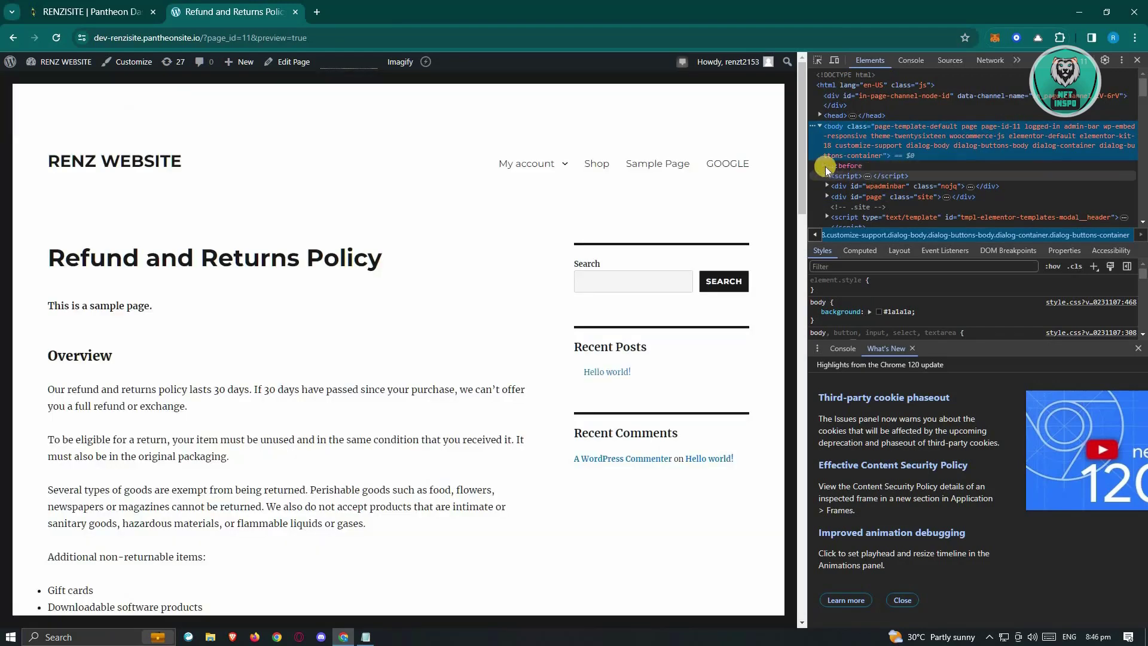
# Pick the site header on the page and select the header#masthead element
pyautogui.click(818, 60)
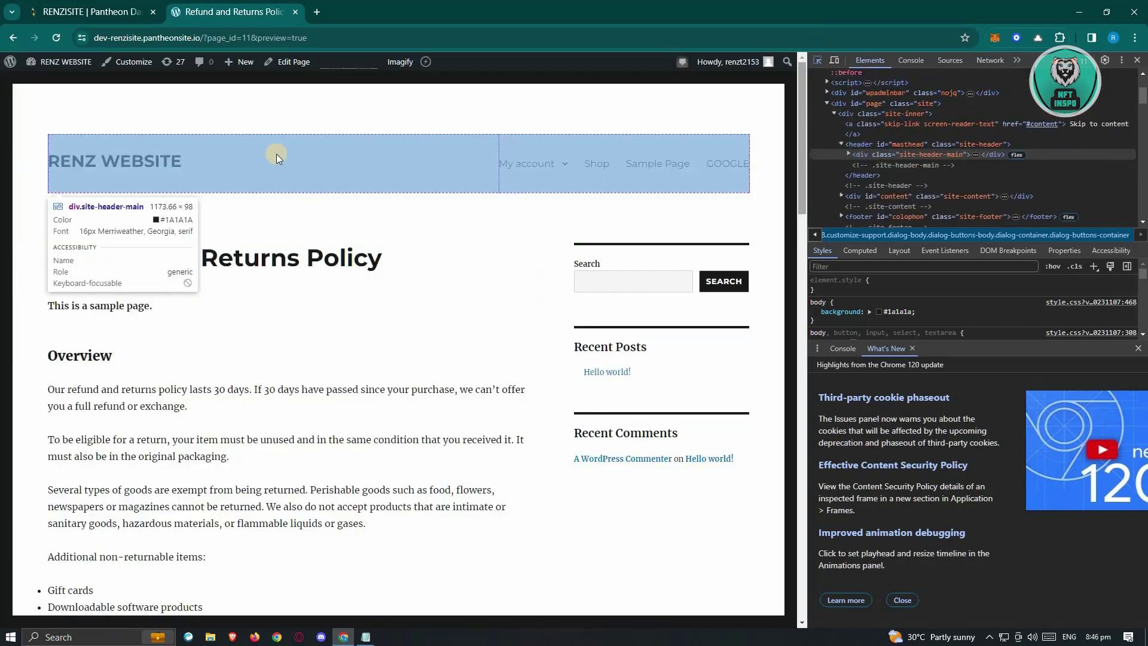
pyautogui.click(259, 149)
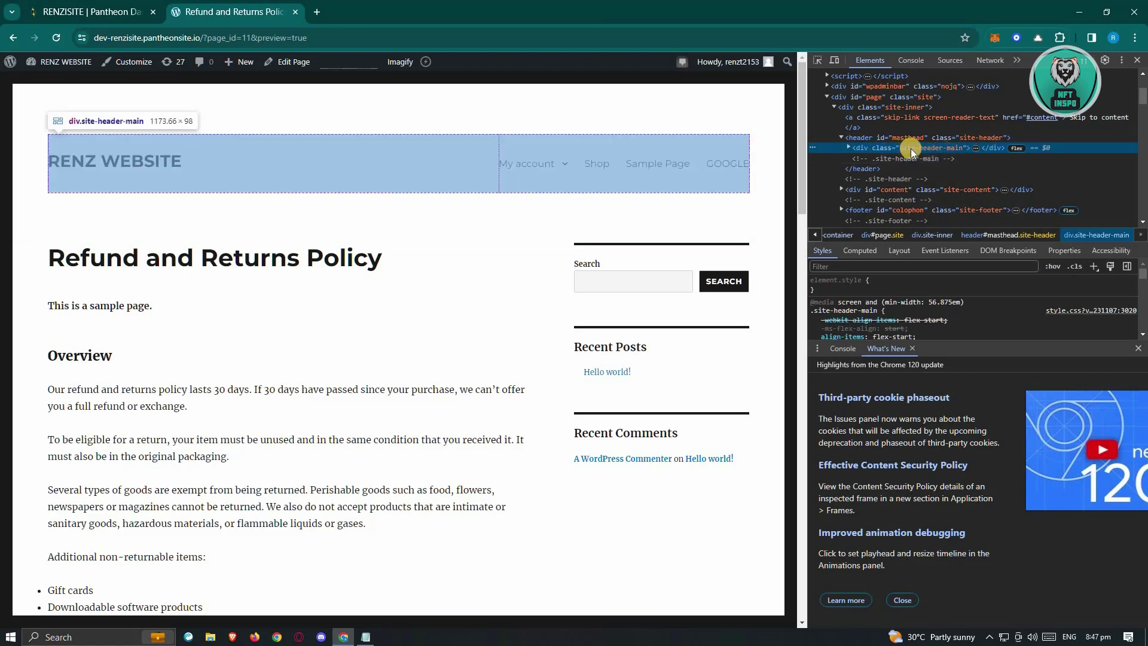
pyautogui.click(982, 137)
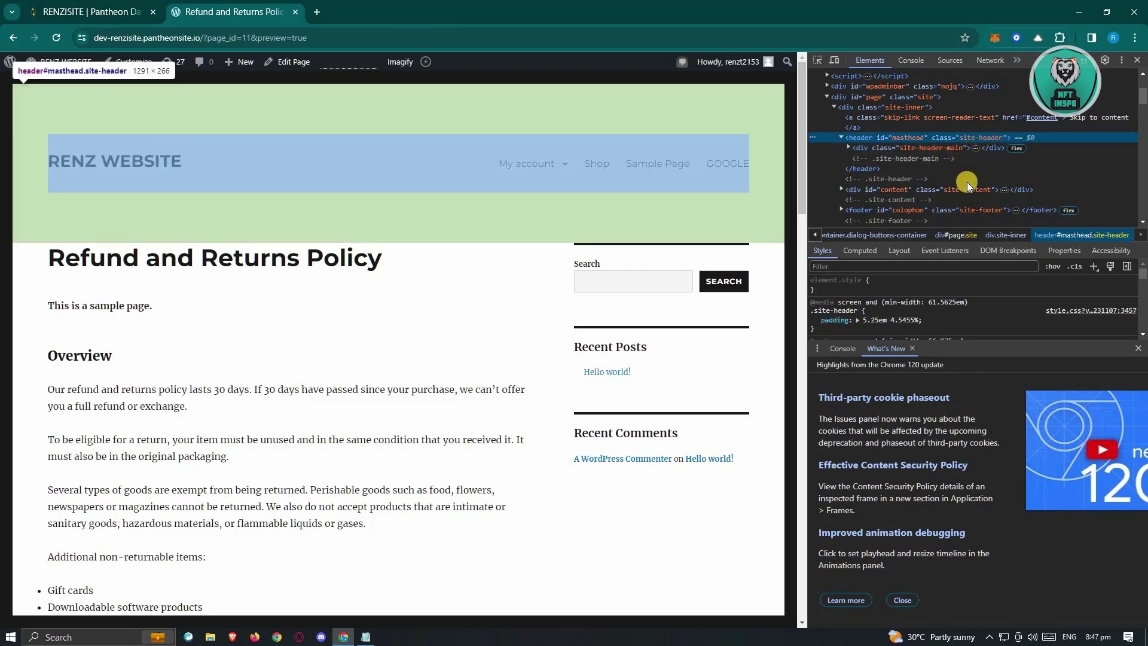
# Pick the site footer at the page bottom to inspect footer#colophon.site-footer
pyautogui.scroll(-20, 527, 359)
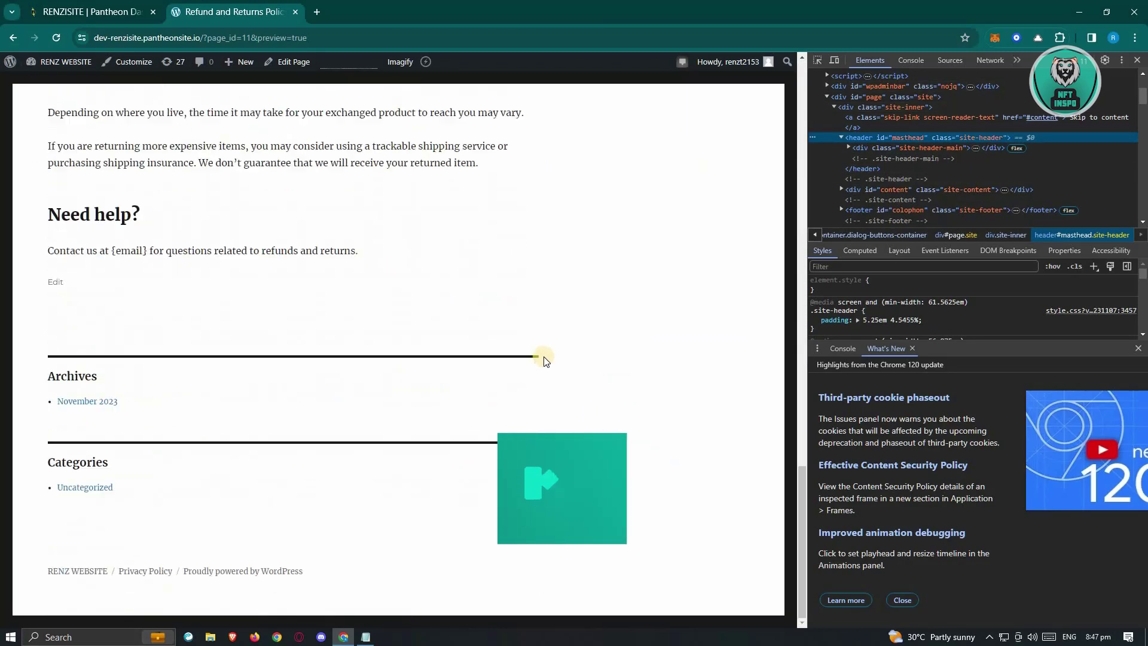
pyautogui.click(819, 60)
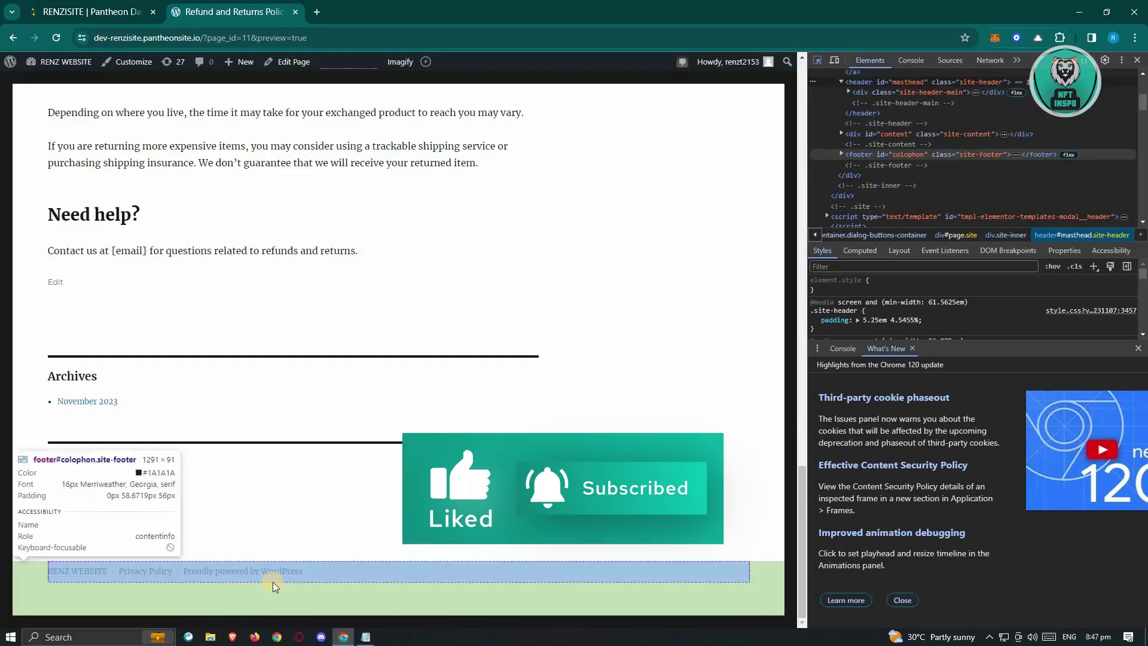
pyautogui.click(360, 573)
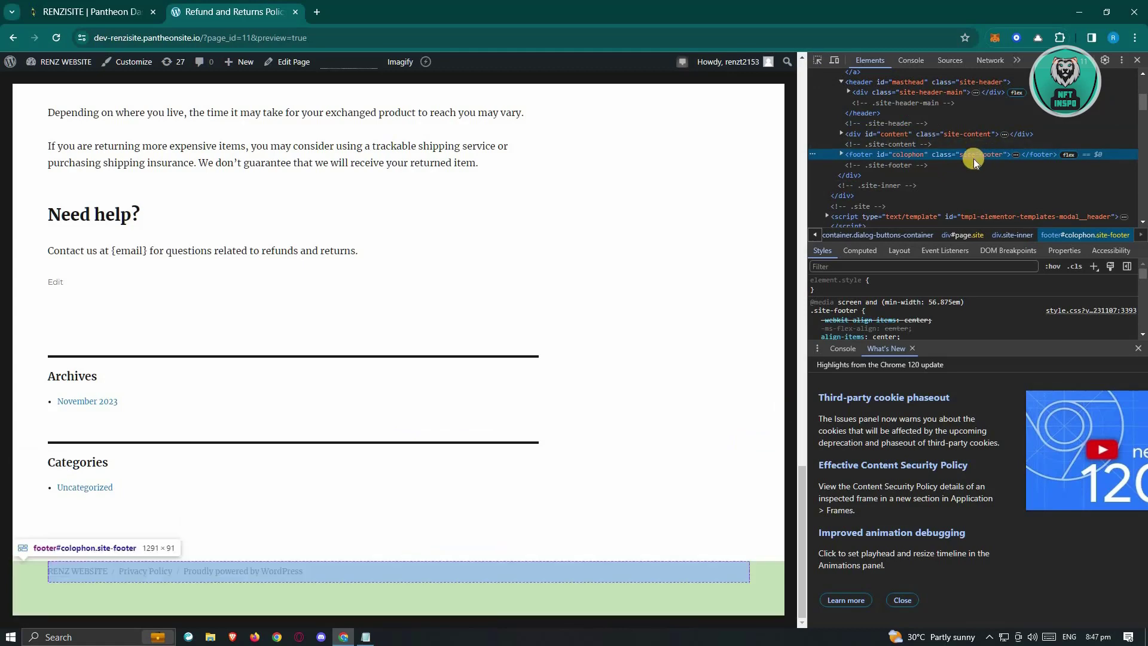
pyautogui.scroll(5, 978, 175)
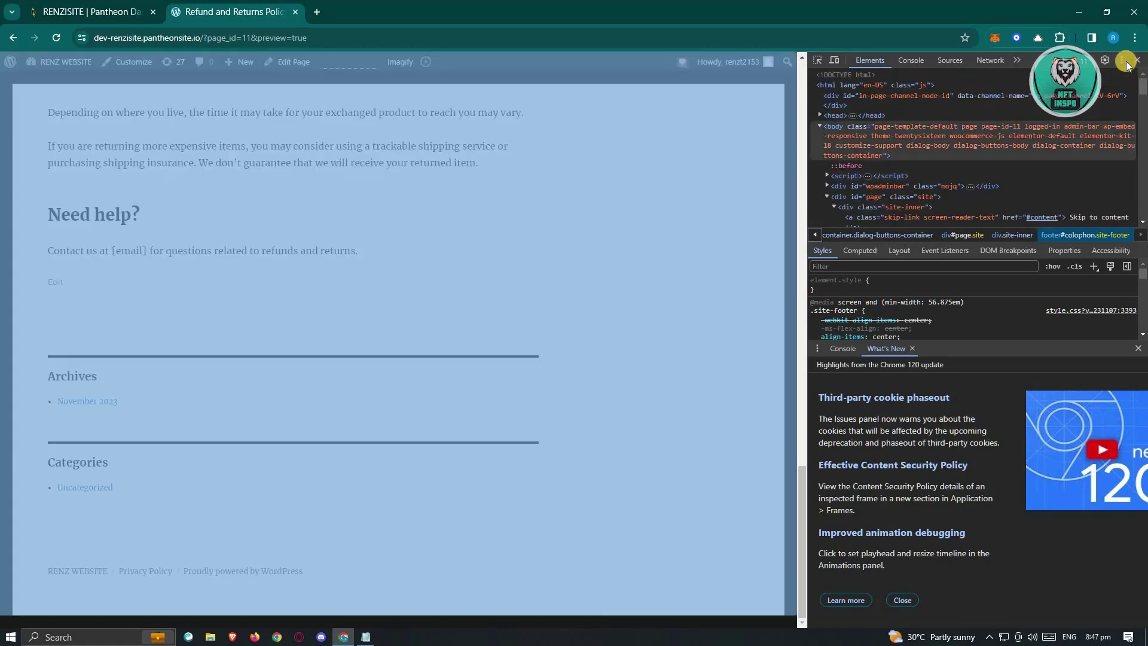
# Close DevTools and go back from the preview to the WordPress admin Pages list
pyautogui.click(1139, 60)
pyautogui.click(98, 11)
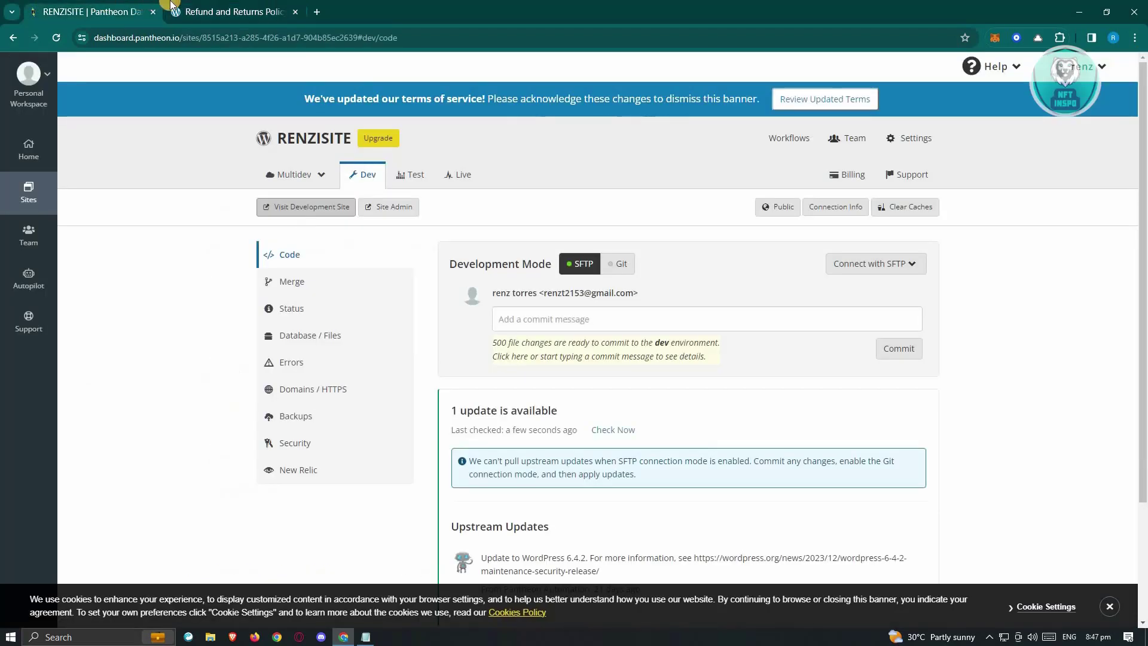
pyautogui.click(210, 6)
pyautogui.click(13, 37)
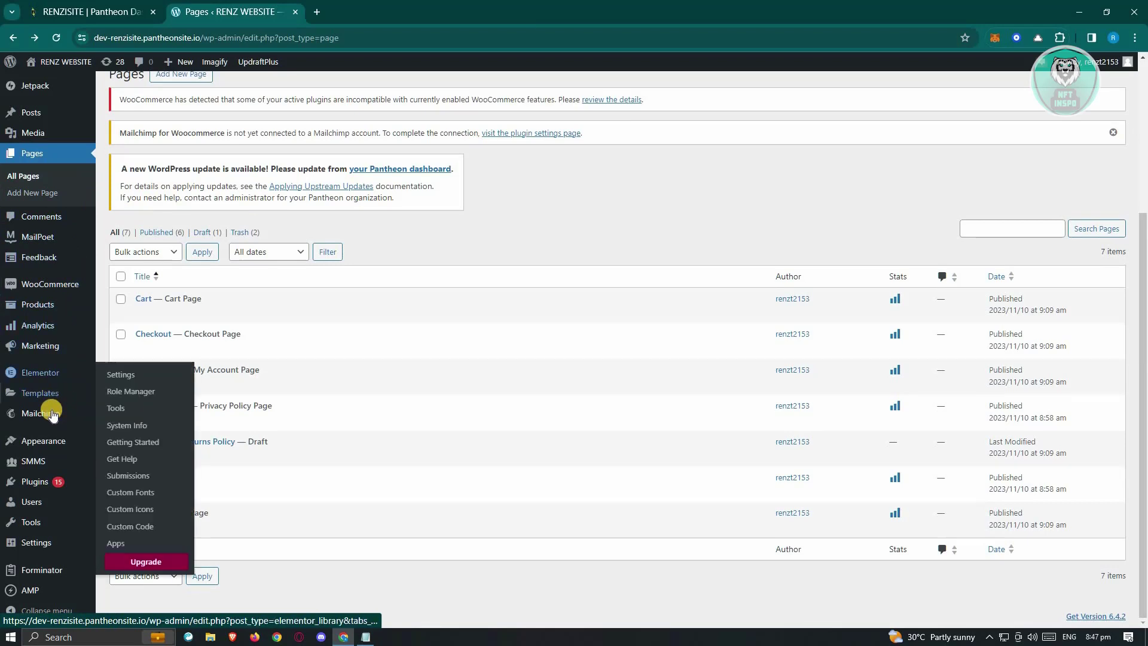
# Open Appearance > Customize and bring up the empty Additional CSS editor
pyautogui.moveTo(57, 446)
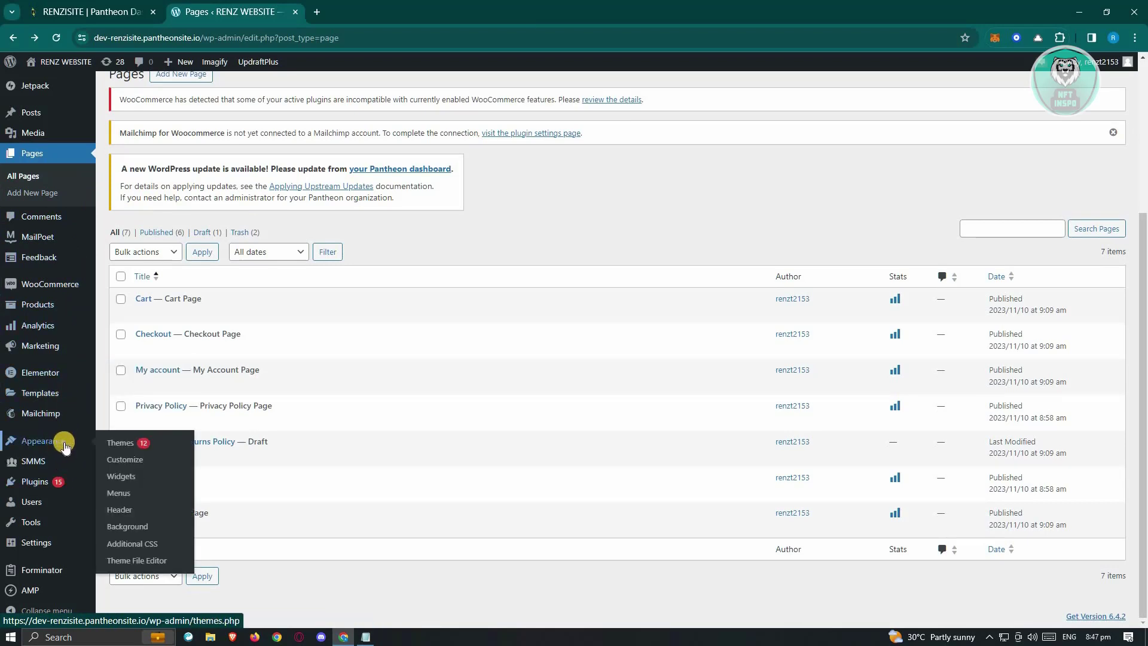
pyautogui.click(144, 462)
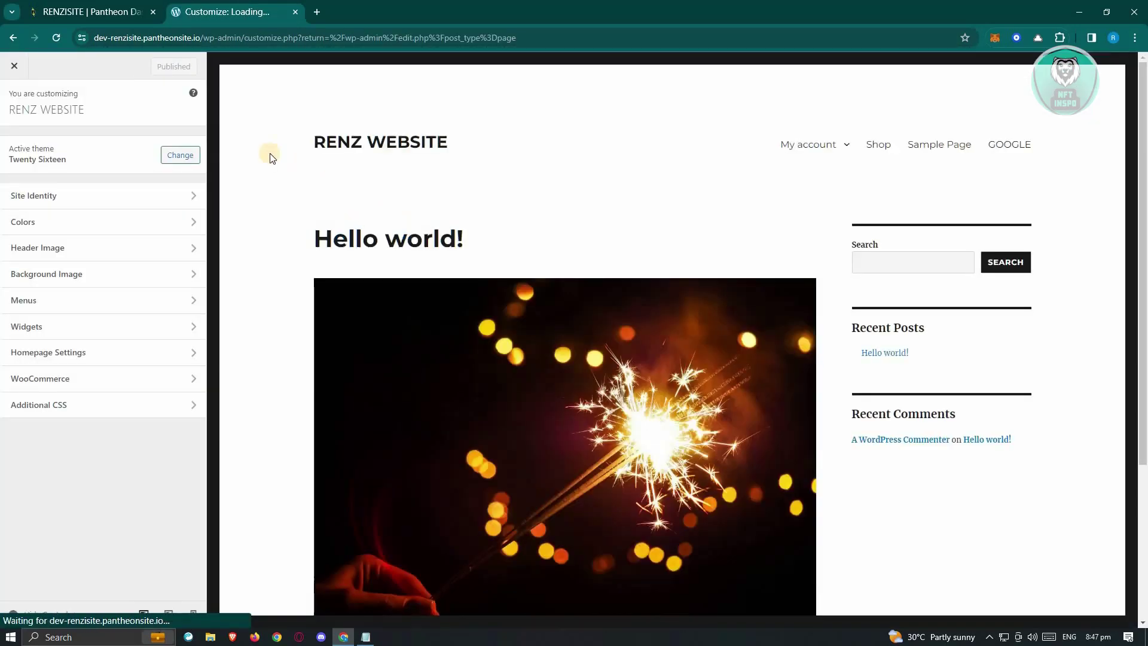
pyautogui.click(79, 413)
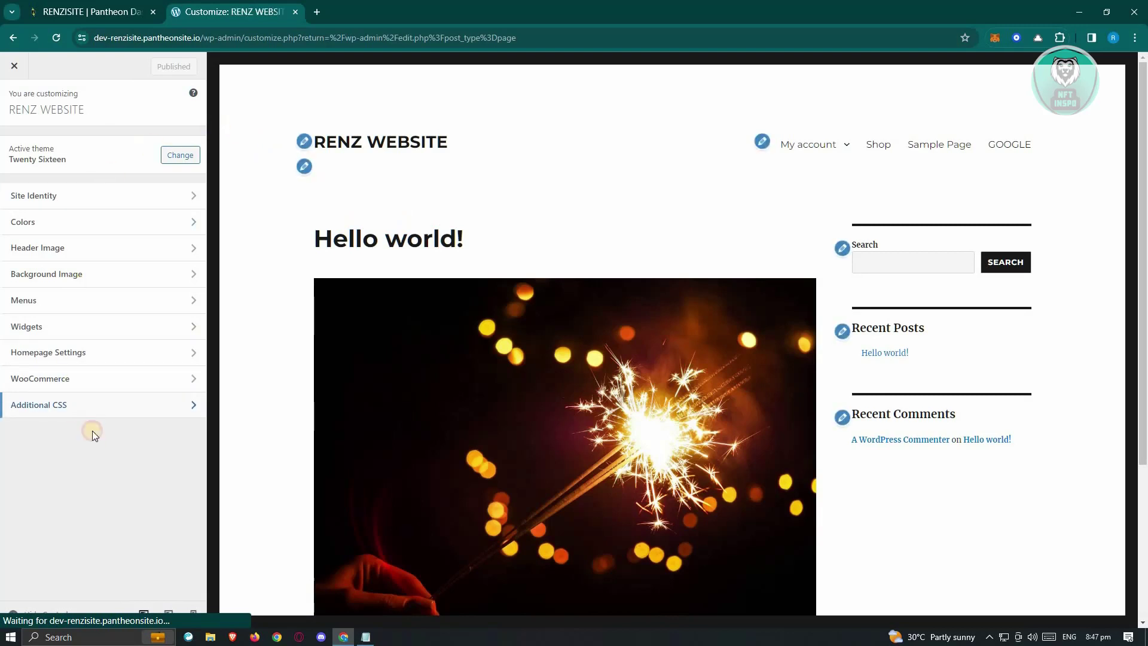
pyautogui.click(118, 405)
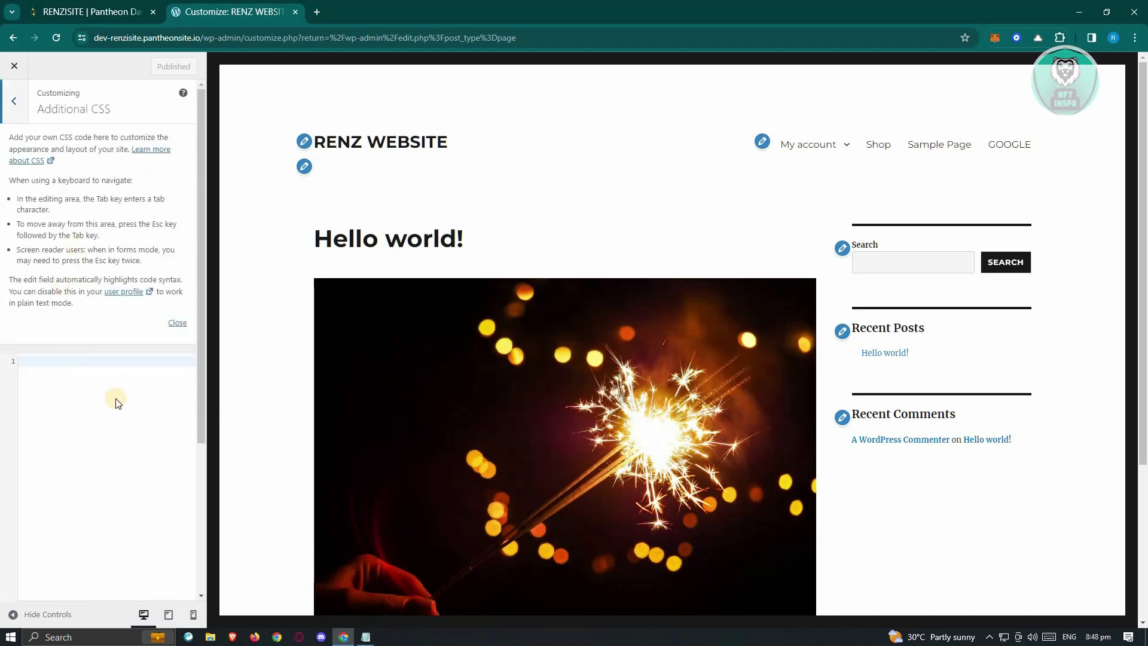
pyautogui.scroll(-3, 80, 231)
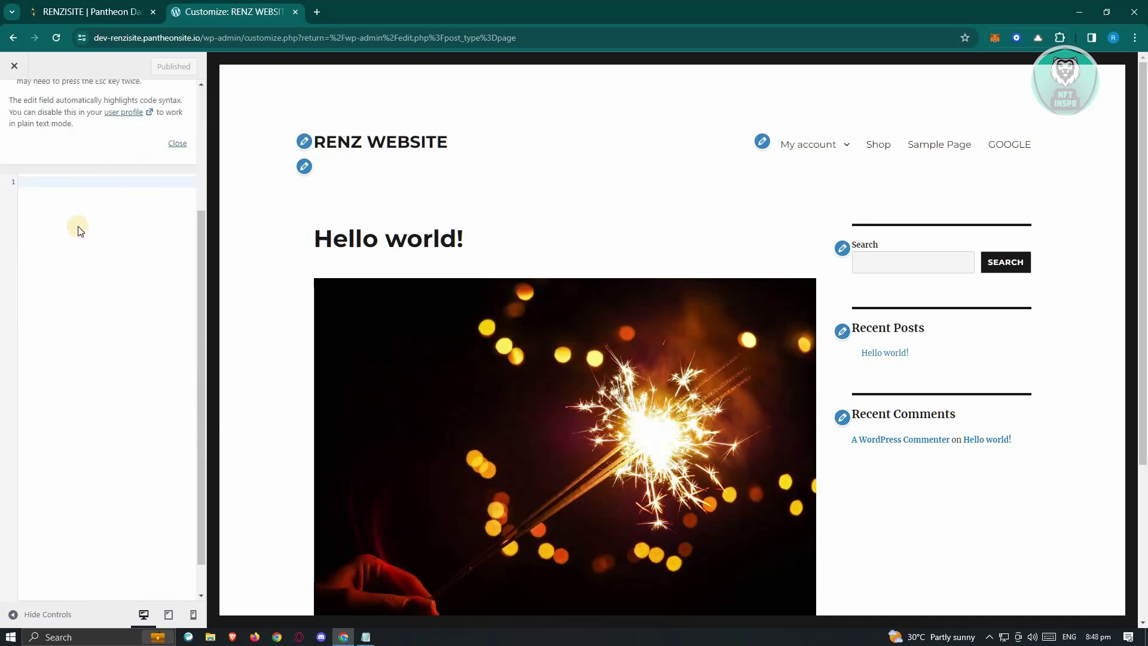
# In the Notepad CSS snippets, delete the -main suffix from the header class
pyautogui.click(365, 637)
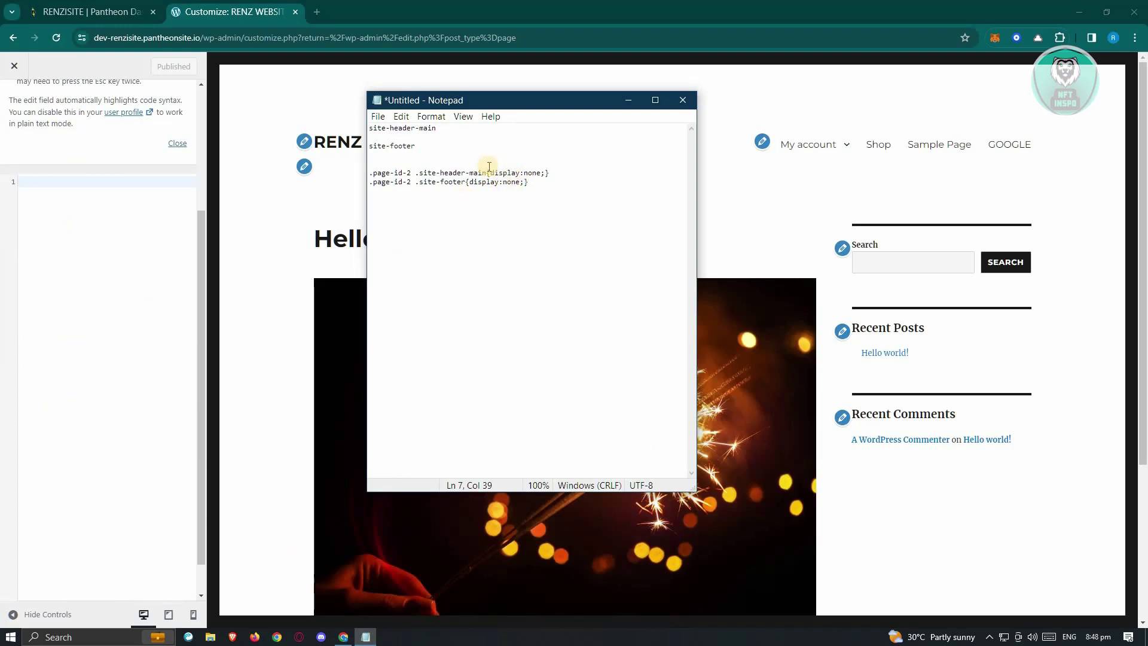
pyautogui.moveTo(488, 172); pyautogui.dragTo(465, 173)
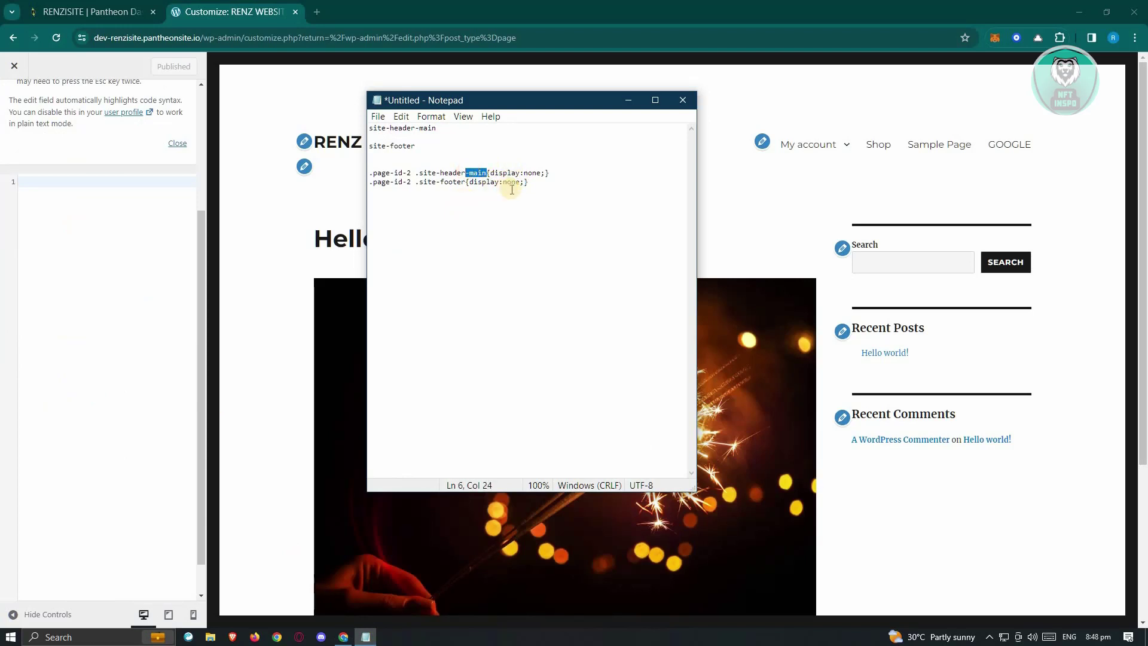
pyautogui.press('BackSpace')
pyautogui.click(552, 184)
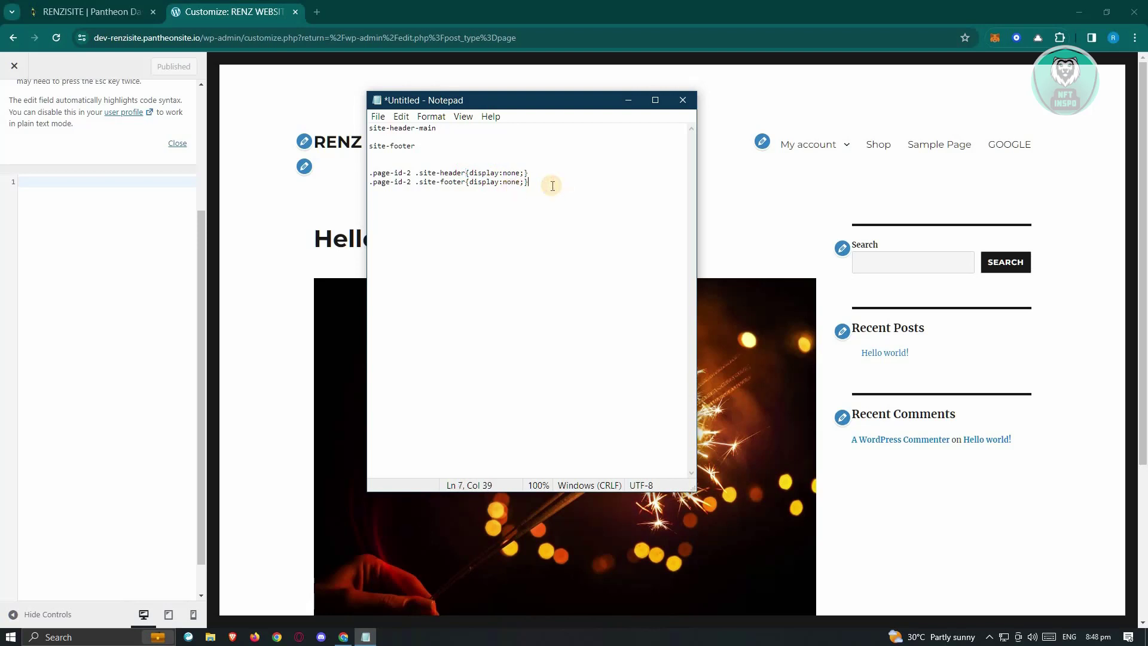
pyautogui.click(410, 167)
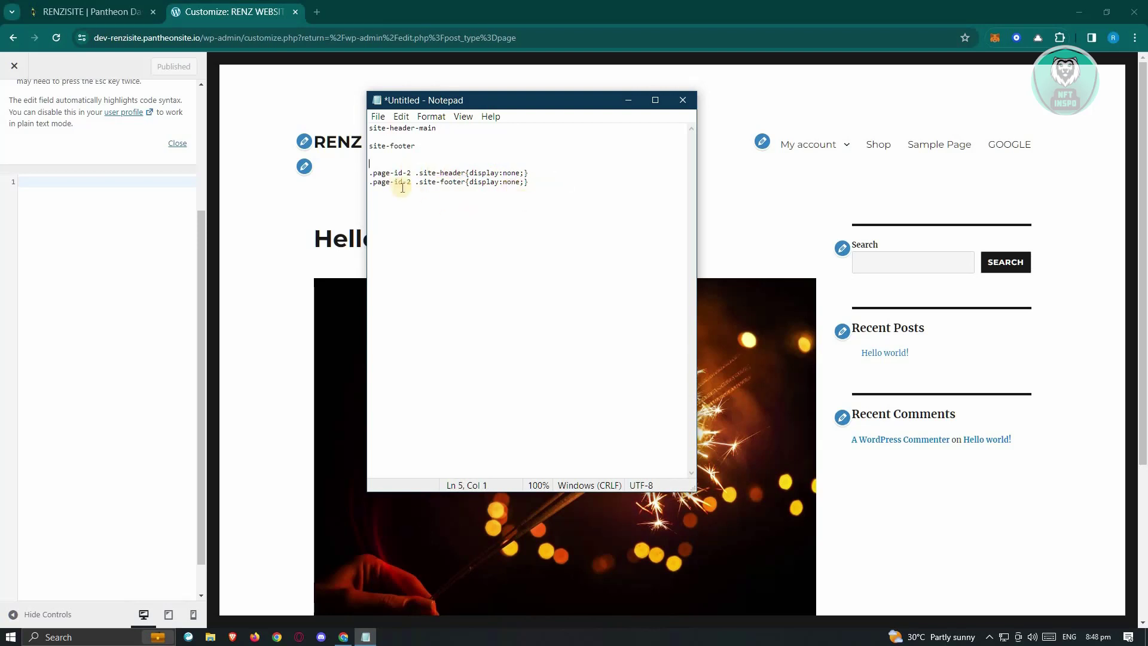
# Change page-id-2 to page-id-11 in both the header and footer rules
pyautogui.click(410, 174)
pyautogui.press('BackSpace')
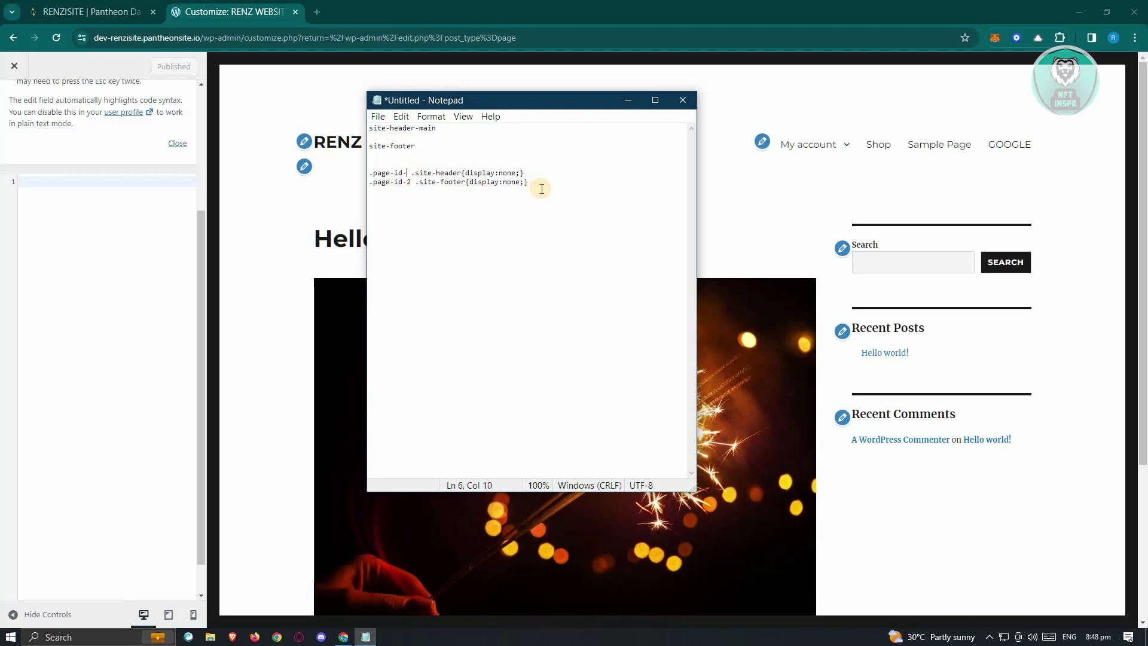
pyautogui.write('11')
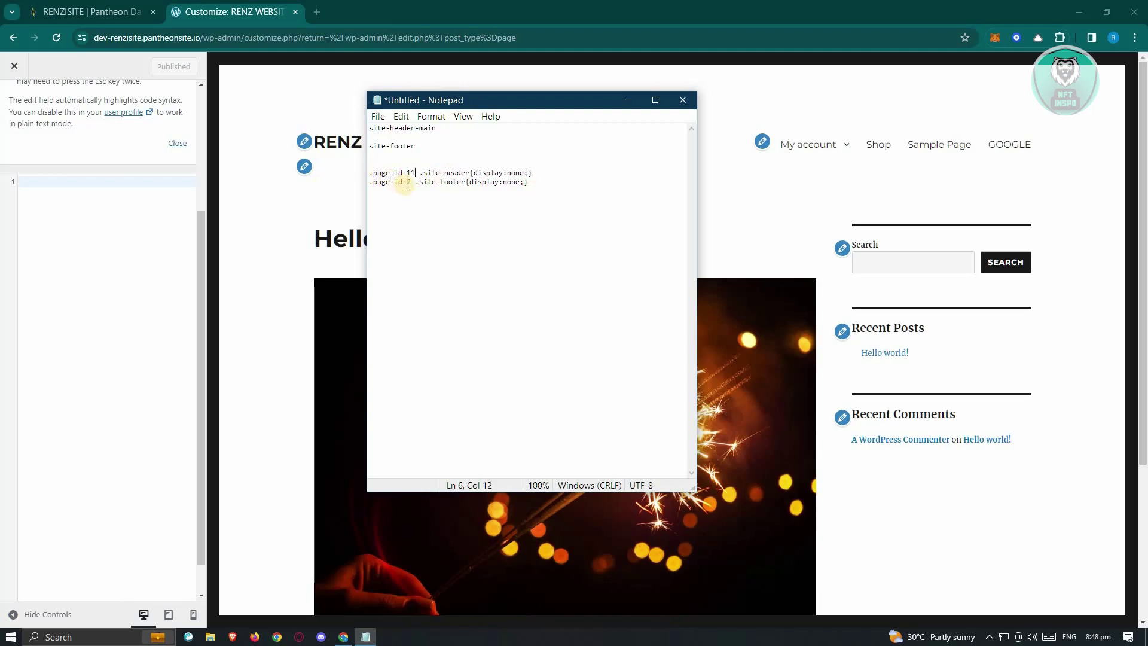
pyautogui.doubleClick(409, 182)
pyautogui.write('11')
pyautogui.click(504, 182)
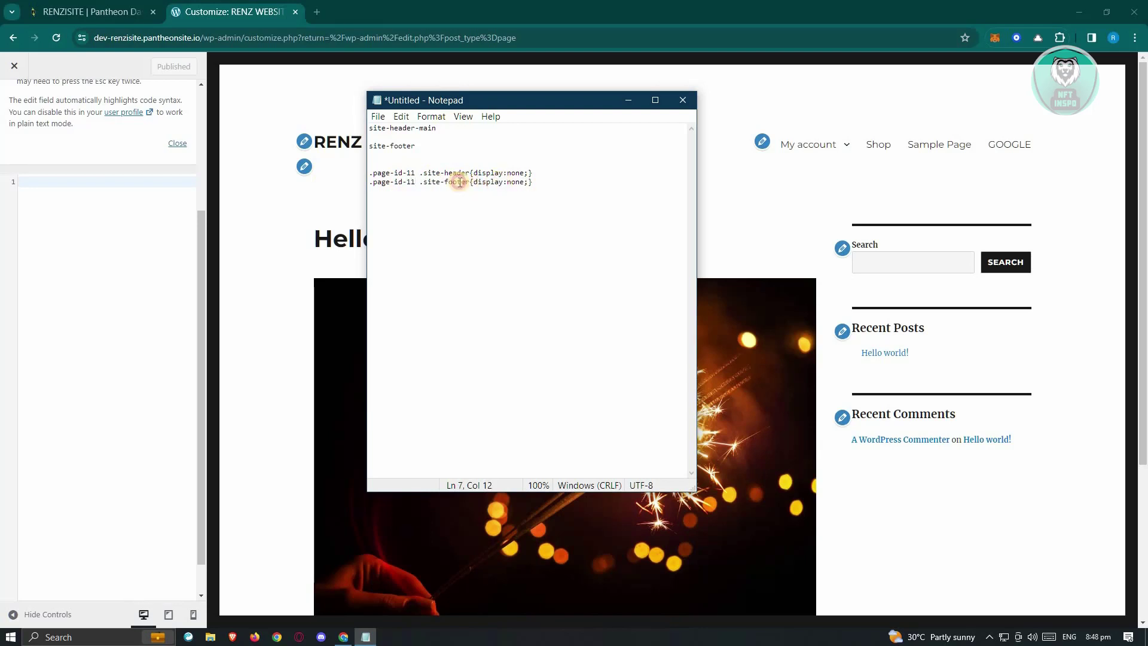
pyautogui.moveTo(423, 174); pyautogui.dragTo(470, 174)
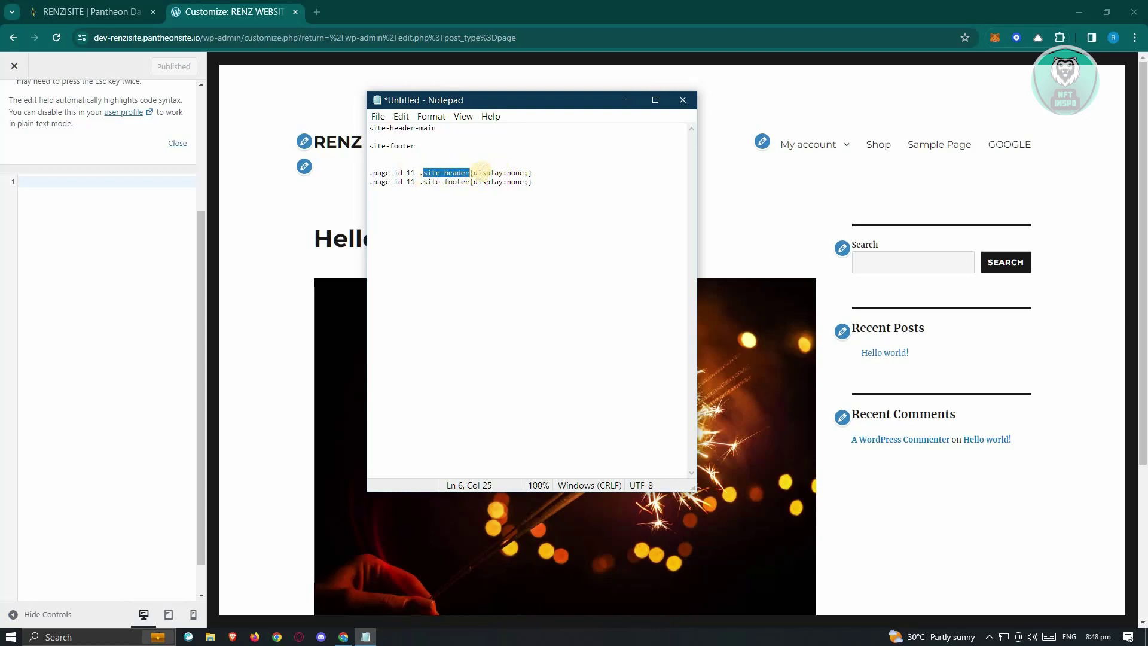
pyautogui.moveTo(415, 173); pyautogui.dragTo(472, 170)
pyautogui.moveTo(422, 182); pyautogui.dragTo(531, 172)
# Copy both .page-id-11 rules from Notepad and paste them into the Additional CSS editor
pyautogui.click(549, 183)
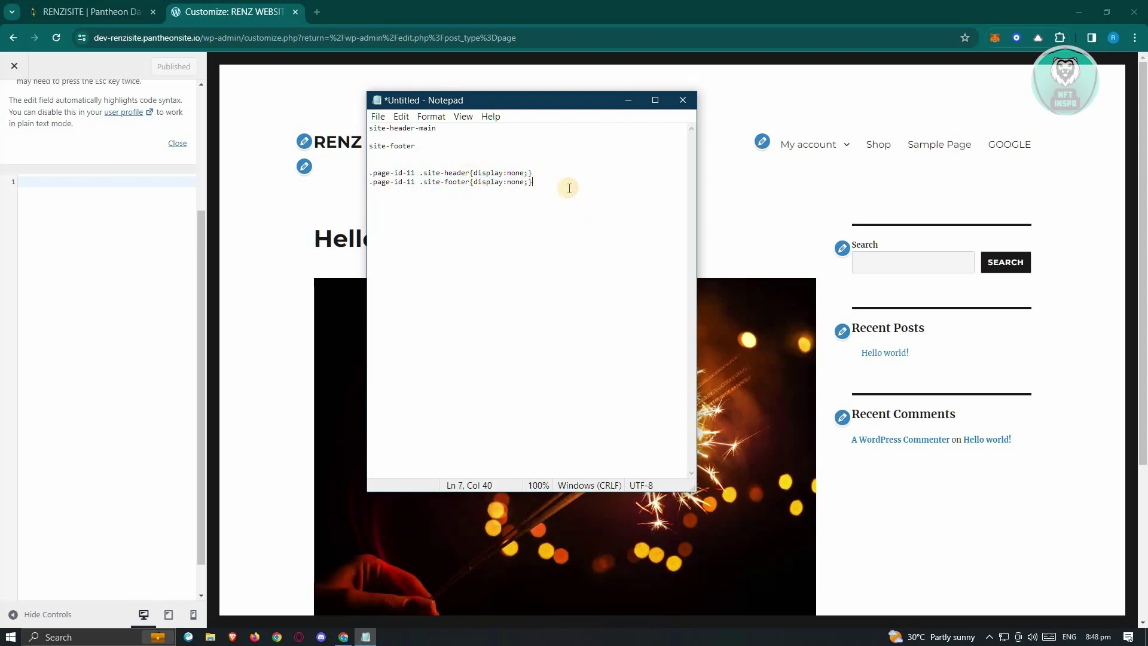
pyautogui.moveTo(569, 187); pyautogui.dragTo(361, 173)
pyautogui.hotkey('ctrl', 'c')
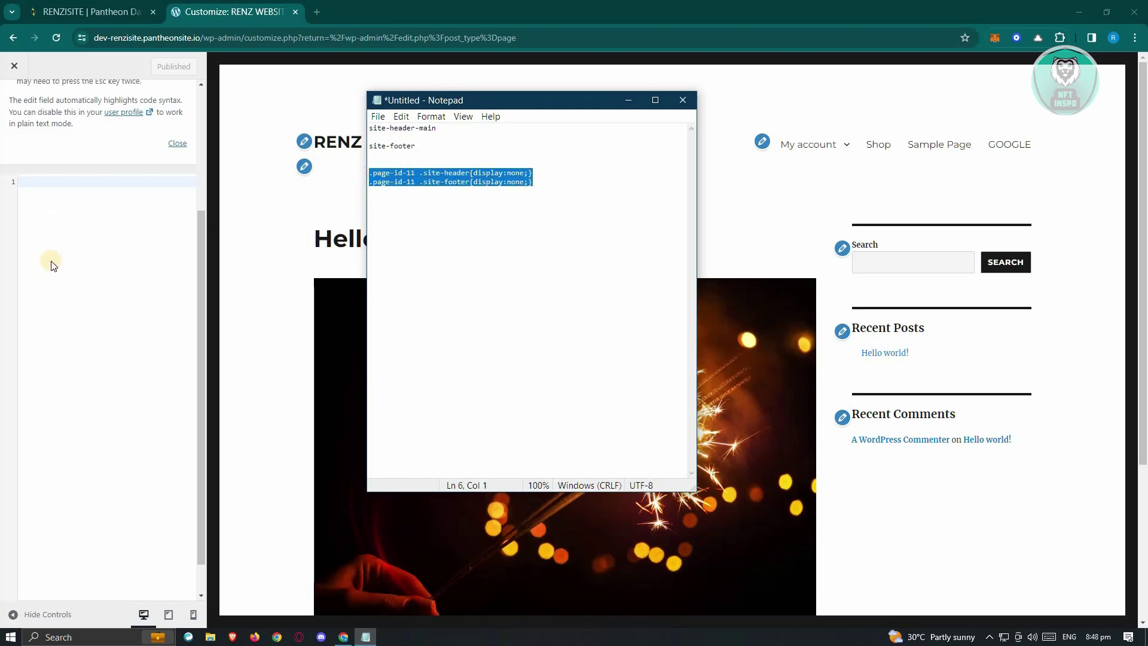
pyautogui.click(50, 216)
pyautogui.hotkey('ctrl', 'v')
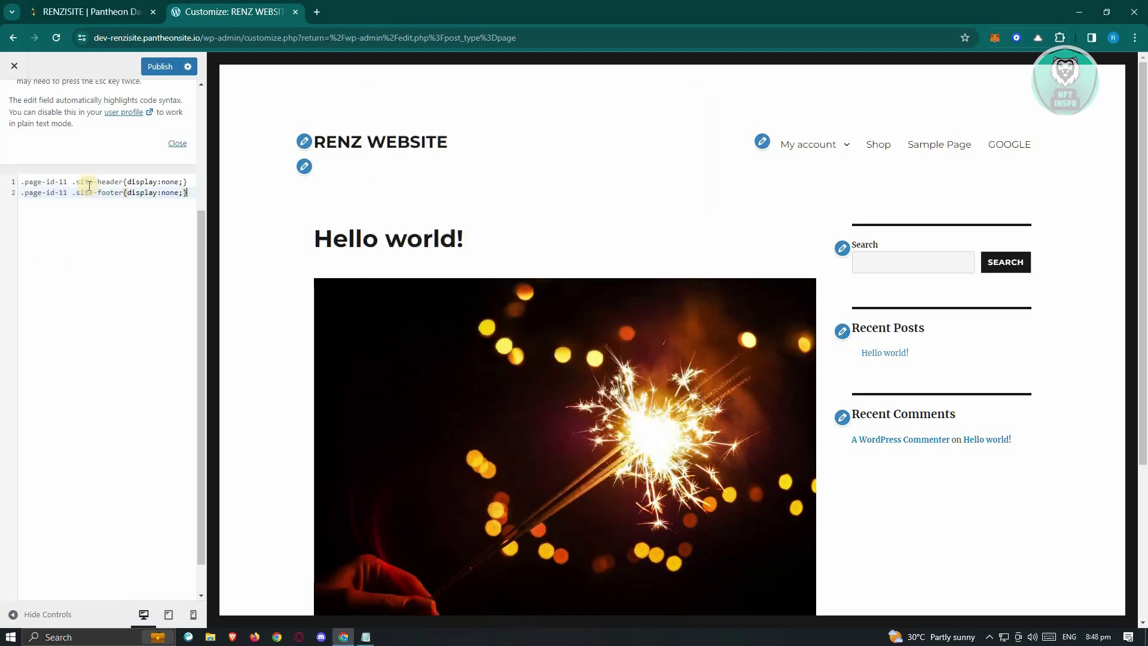